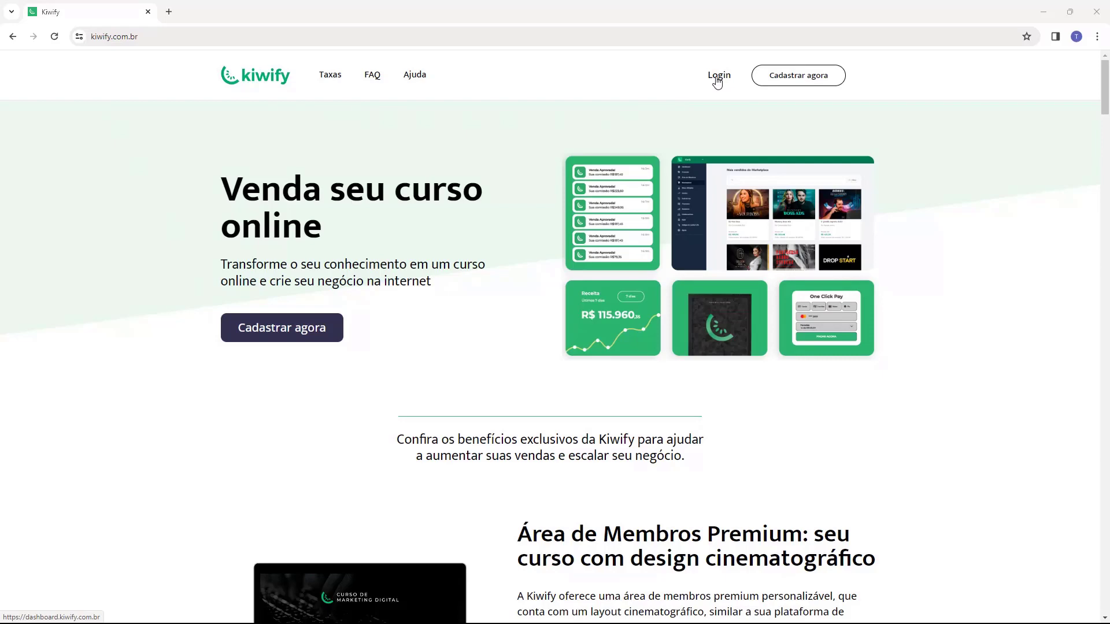
Step: Log in to Kiwify and open the Produtos list showing Ebook Host2b
left_click(717, 81)
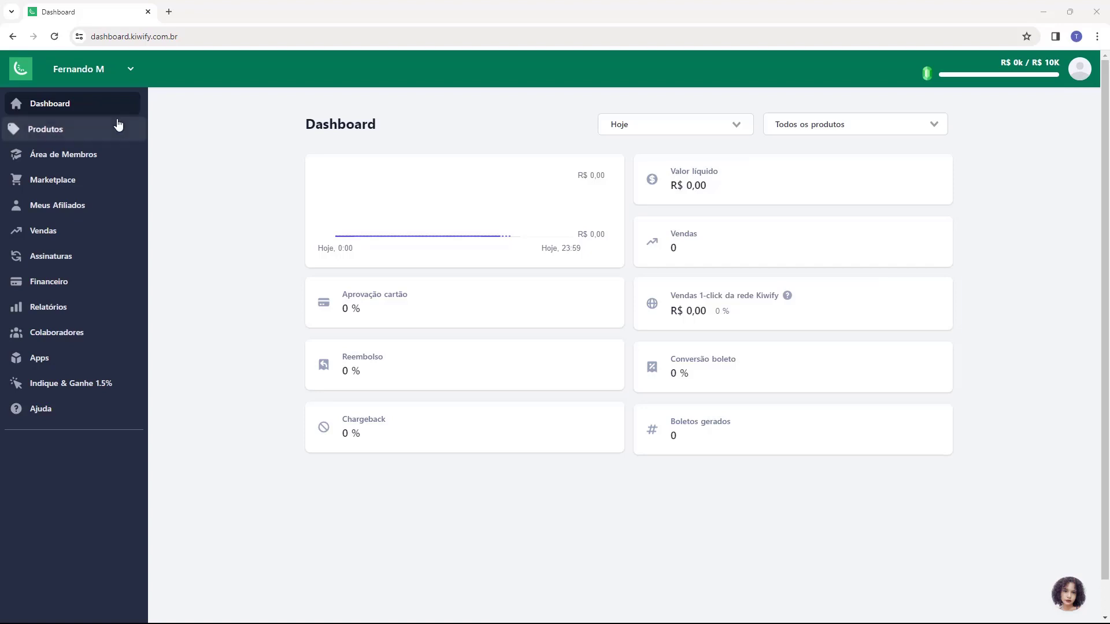
left_click(54, 134)
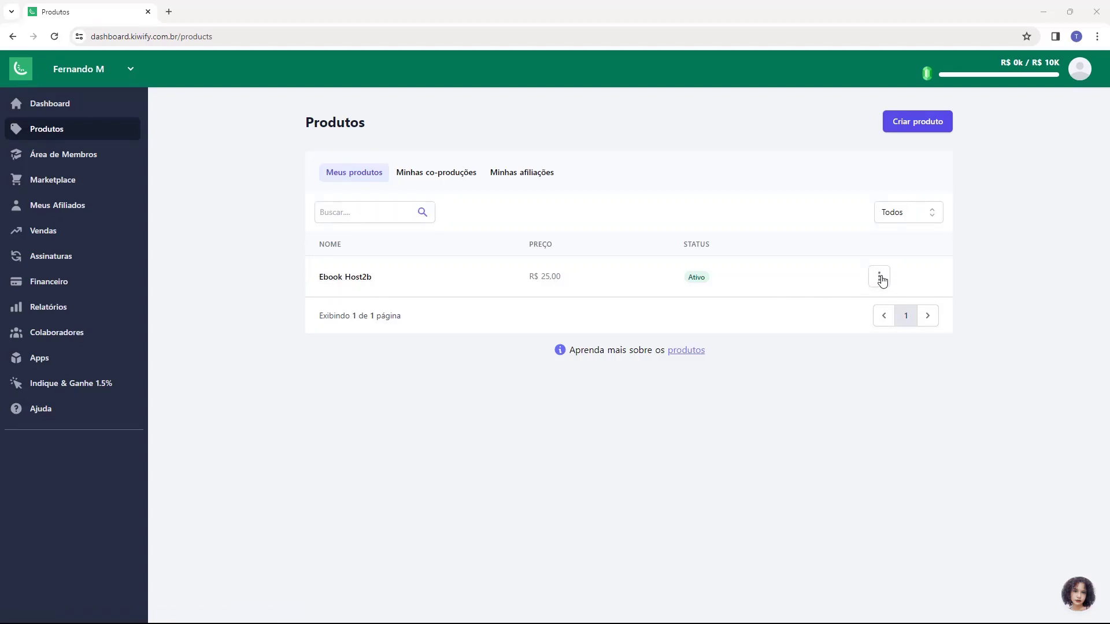
Step: Open the Ebook Host2b edit page from its row menu and go to Afiliados
left_click(880, 280)
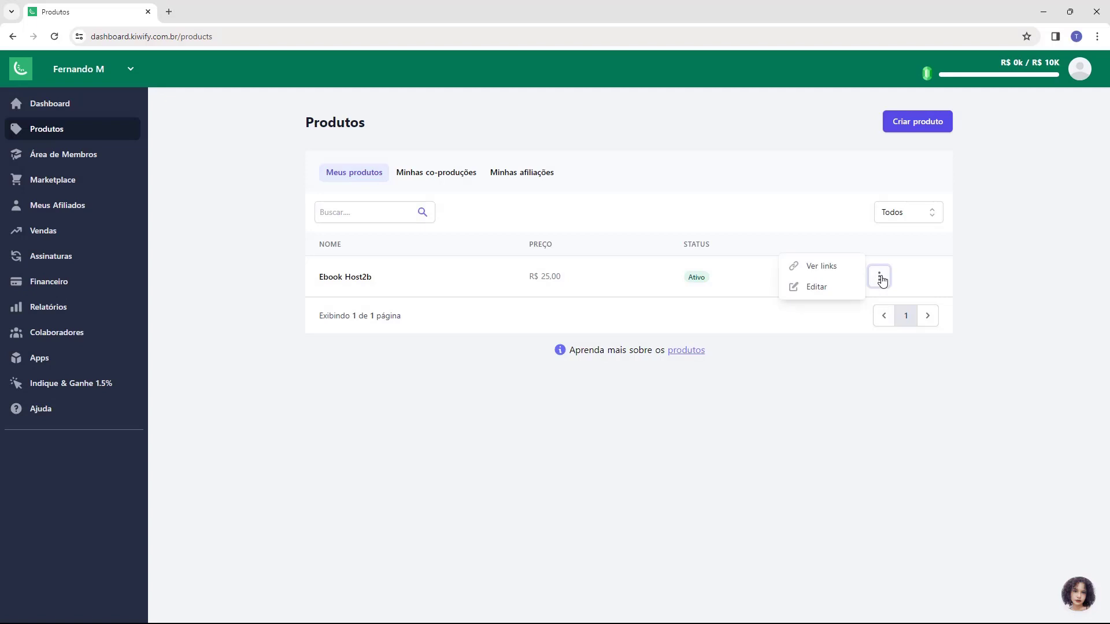
left_click(812, 294)
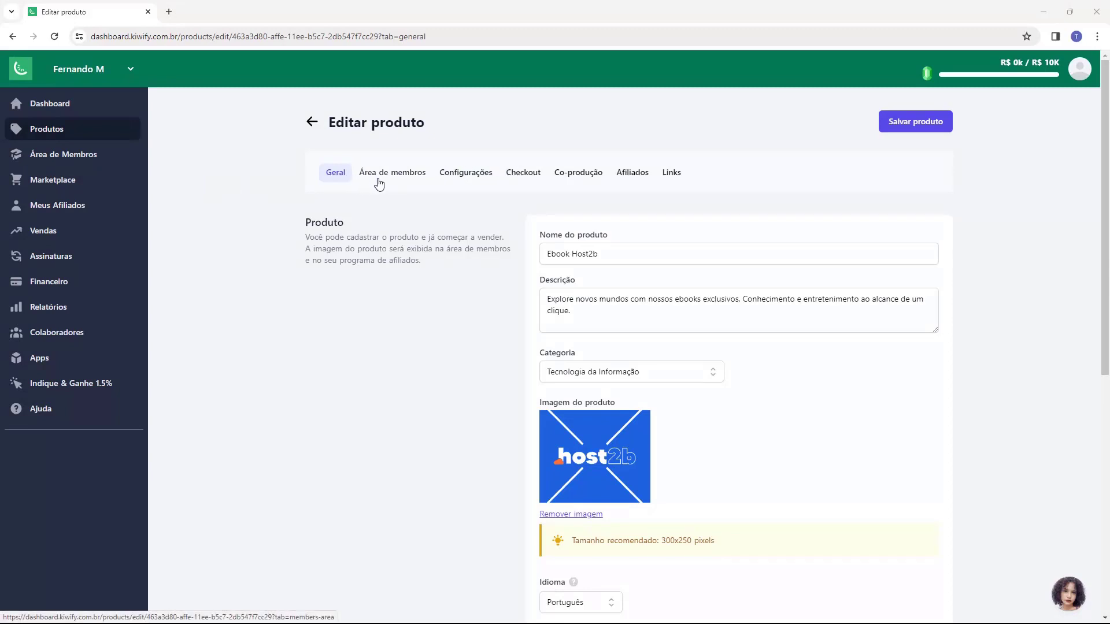
left_click(630, 180)
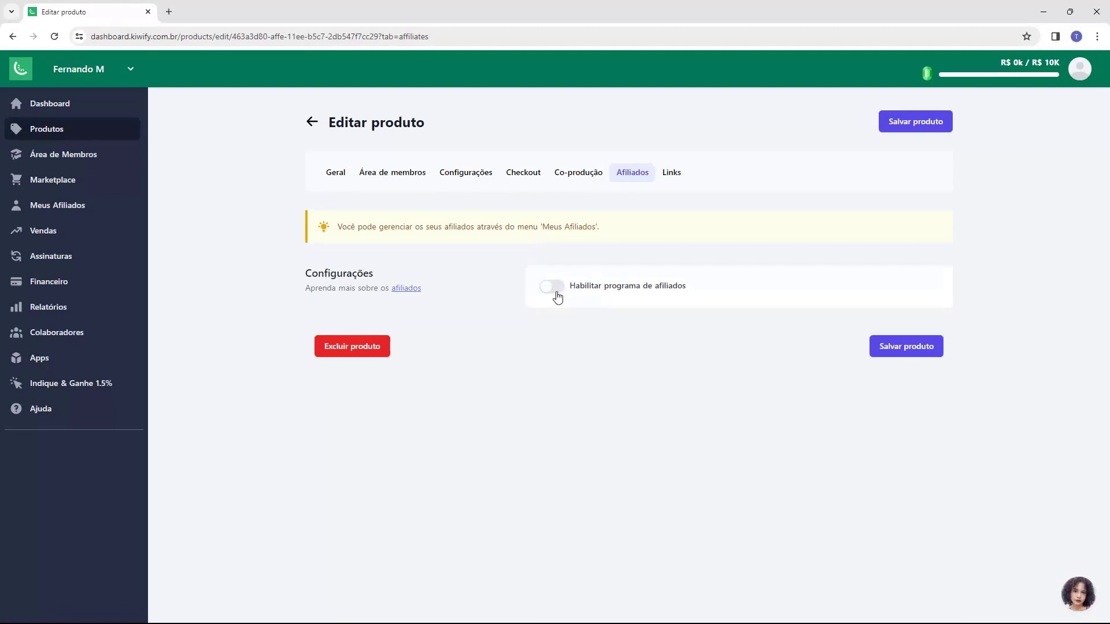
Step: Enable Ebook Host2b's affiliate program, which defaults to 30% commission and 30-day cookies
left_click(552, 289)
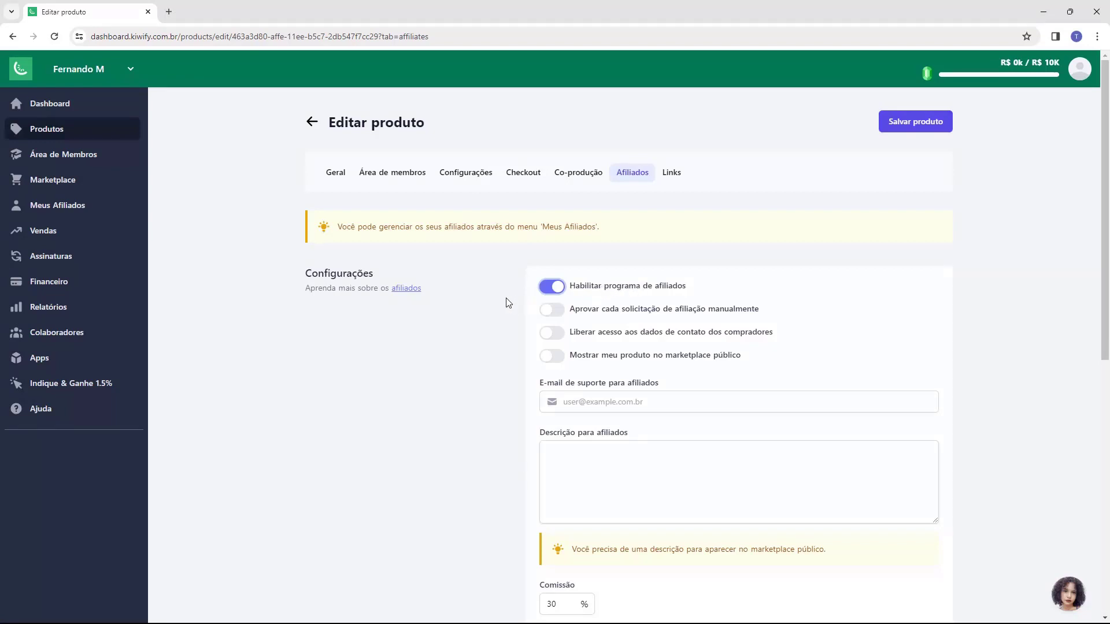
scroll(508, 302, "down", 3)
scroll(508, 302, "down", 5)
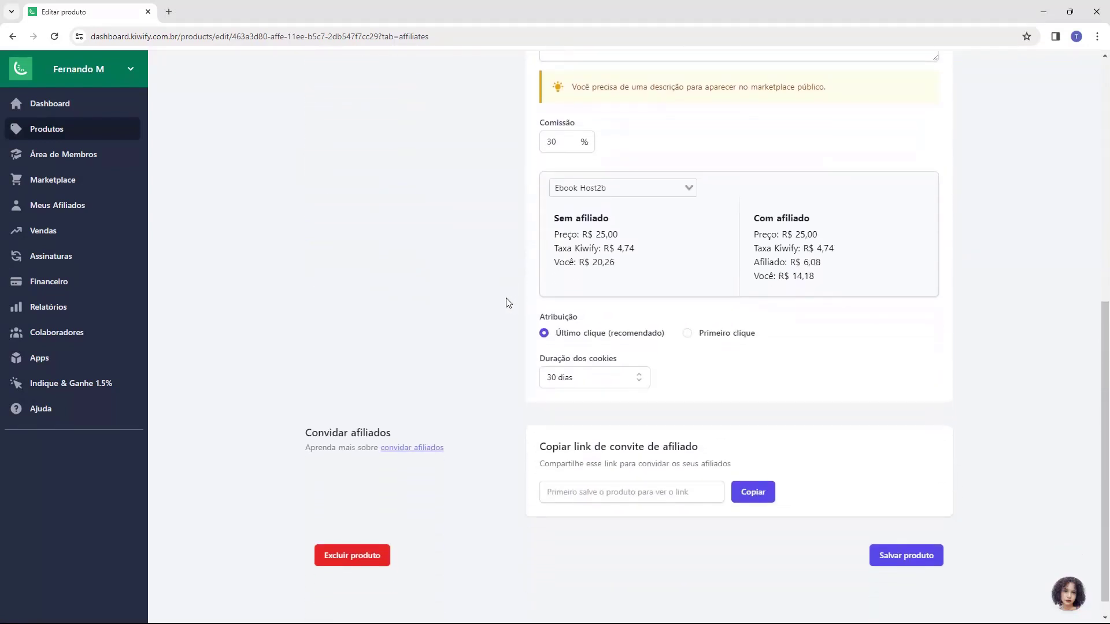
scroll(508, 303, "up", 2)
scroll(508, 301, "up", 6)
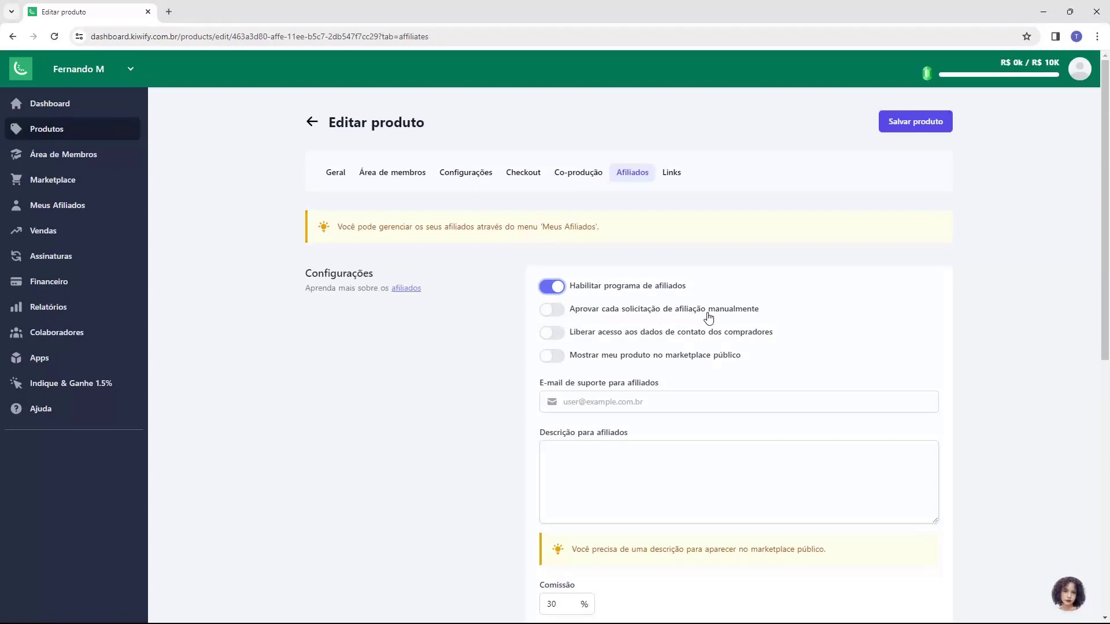
Step: Turn on manual approval of affiliation requests and public marketplace listing; keep other toggles off
left_click(552, 312)
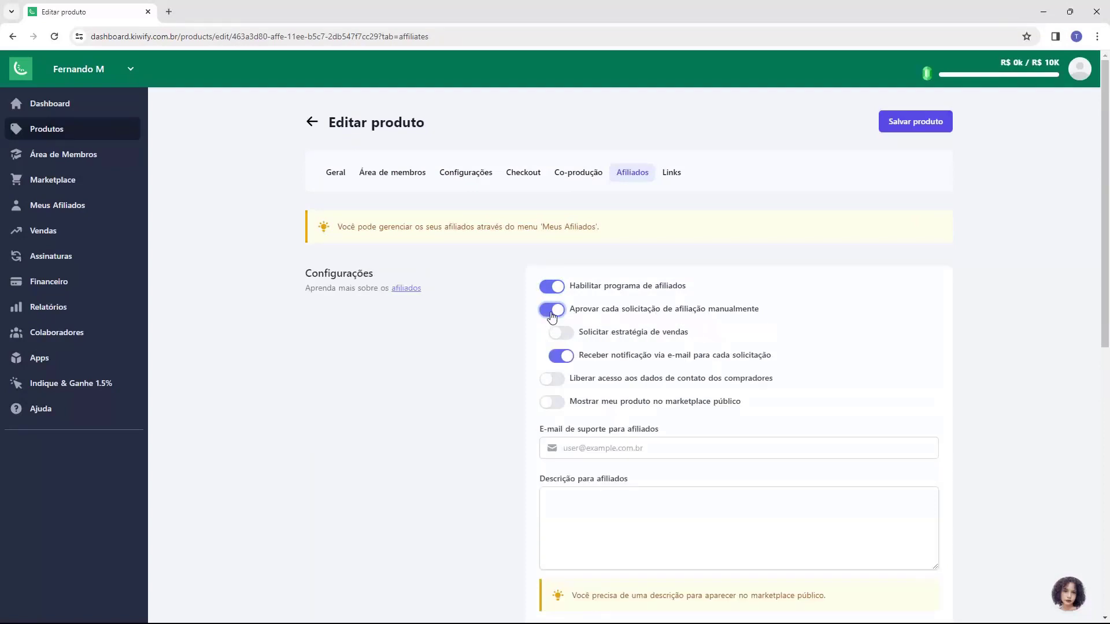
left_click(553, 313)
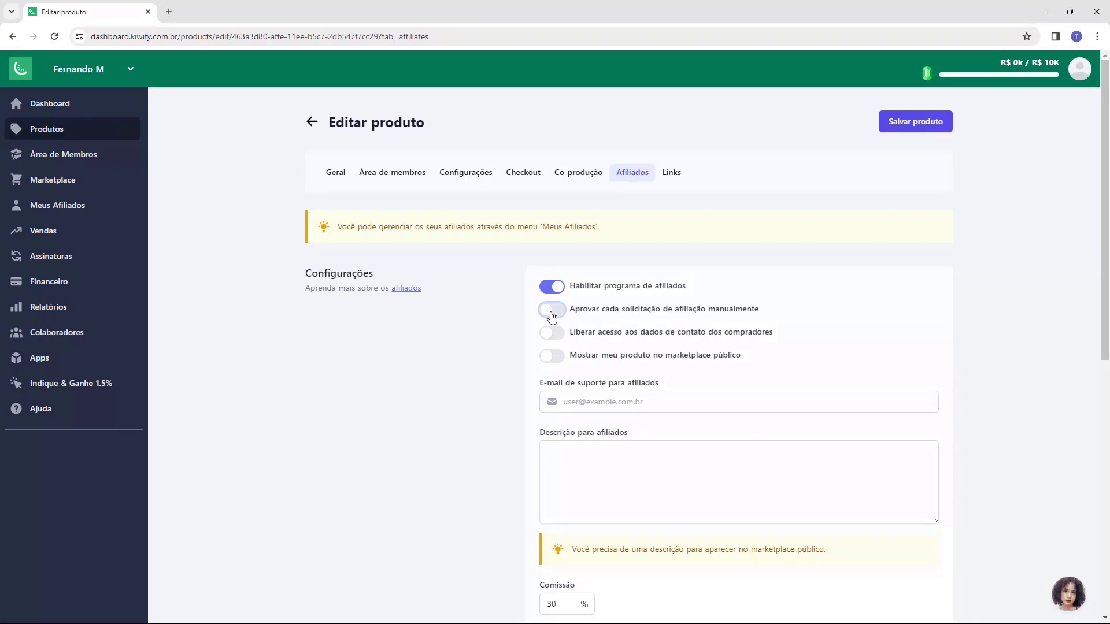
left_click(553, 315)
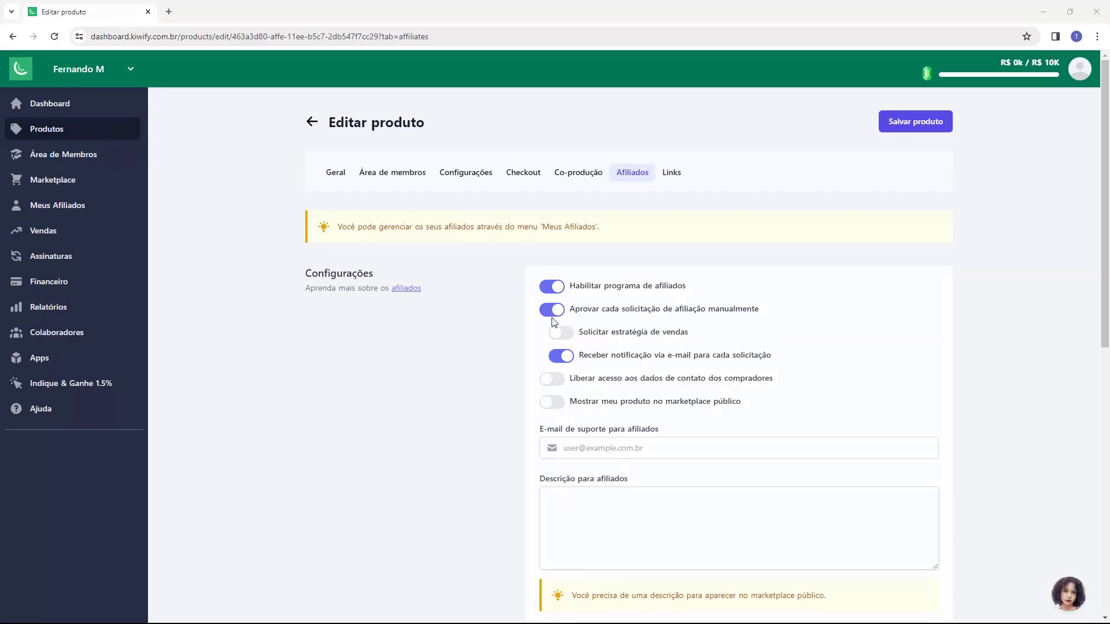
left_click(558, 334)
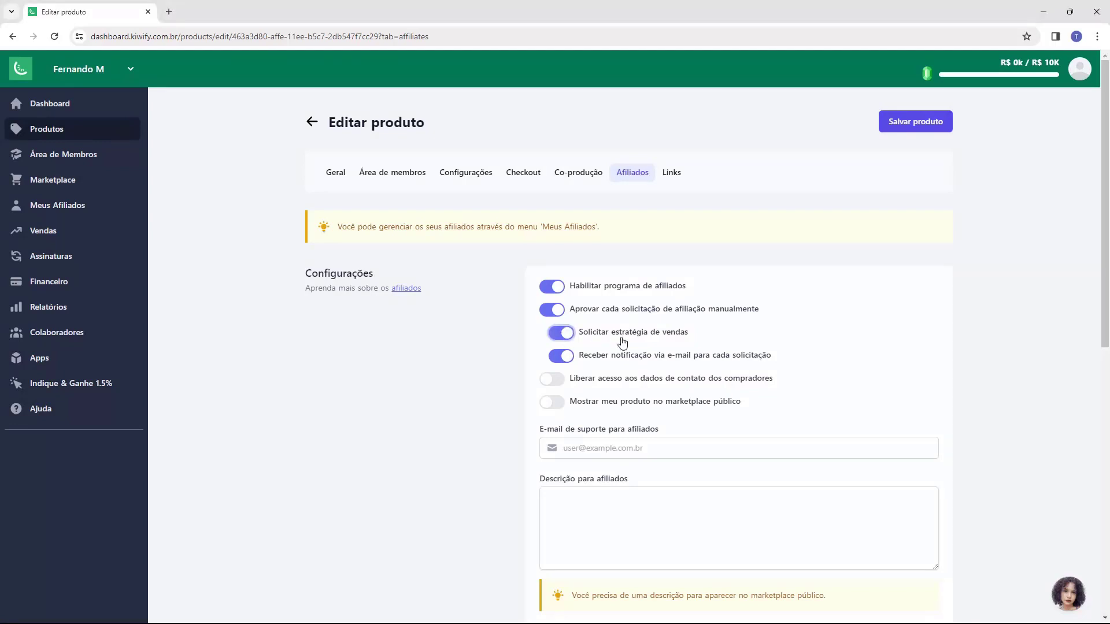
left_click(568, 340)
left_click(551, 381)
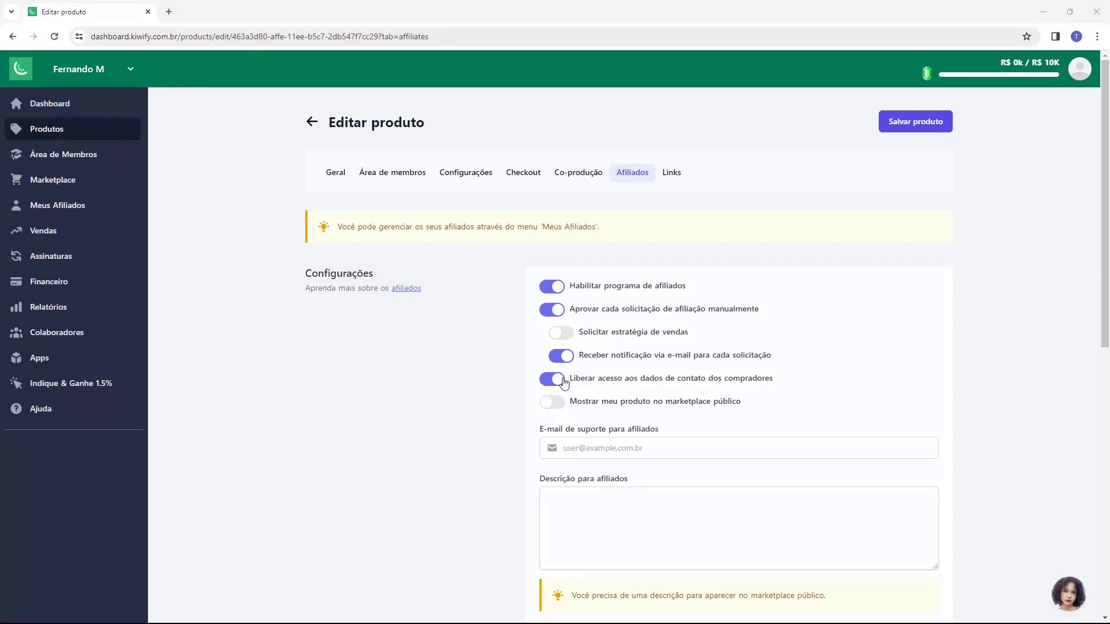
left_click(550, 382)
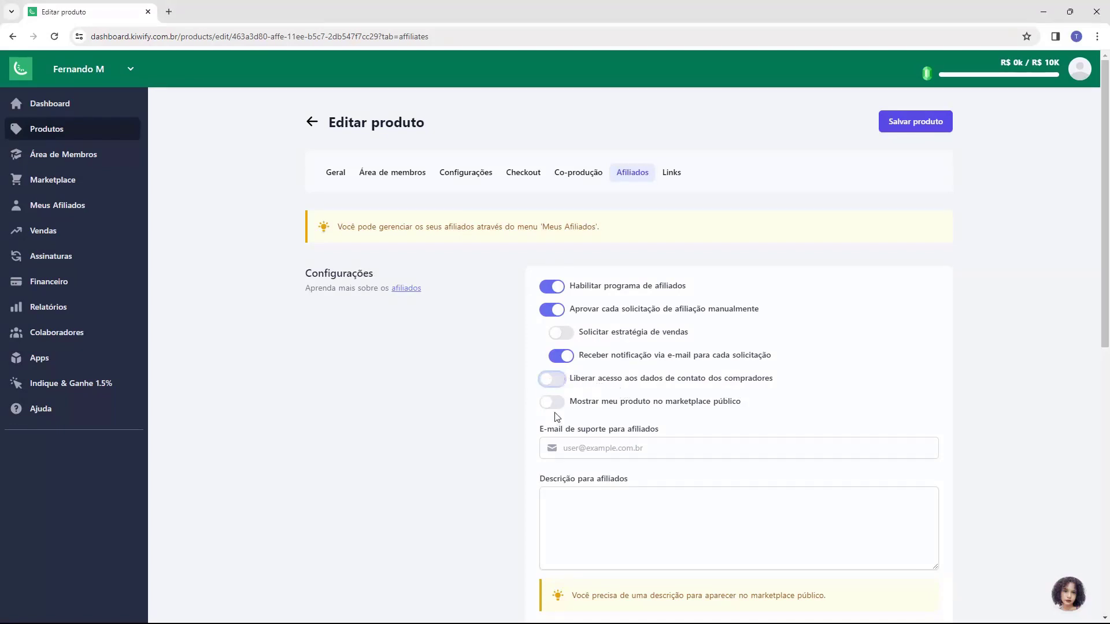
left_click(553, 403)
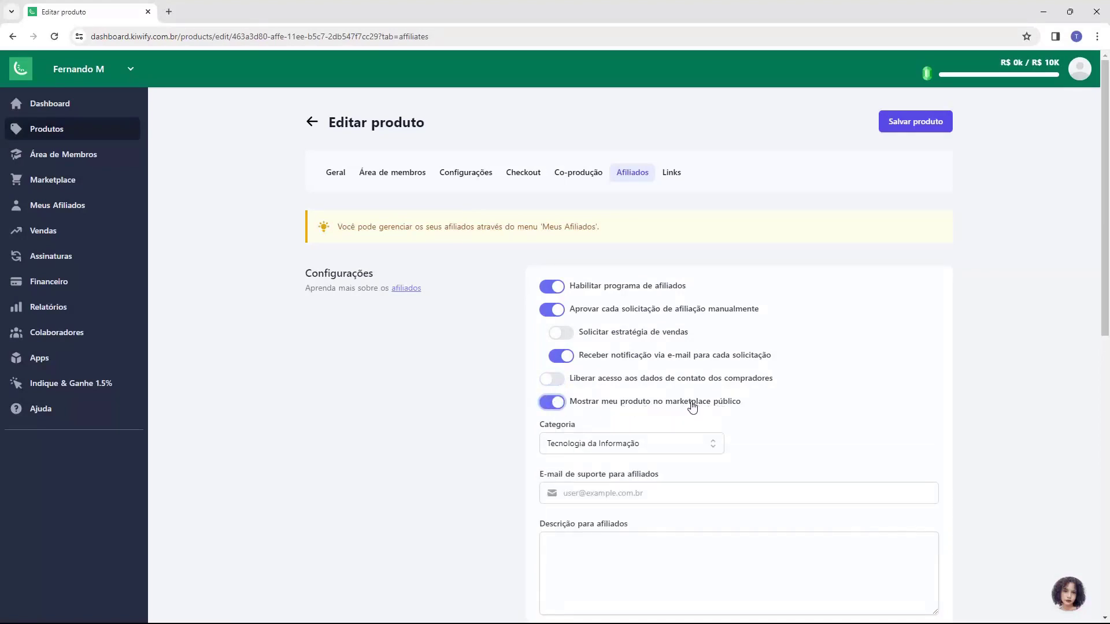
scroll(544, 430, "down", 1)
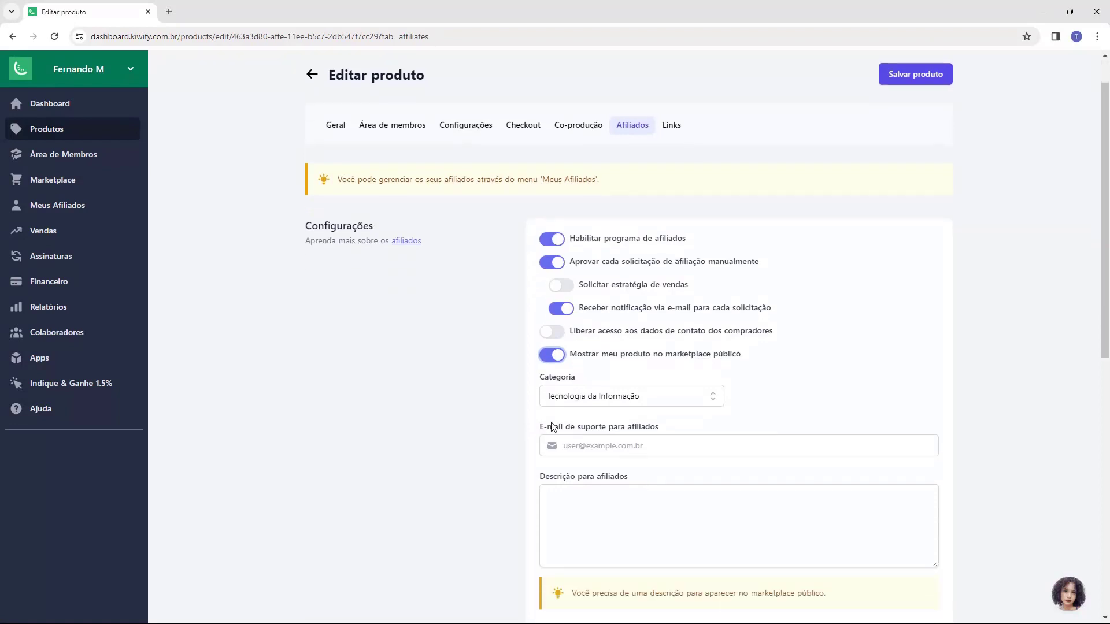
left_click(557, 393)
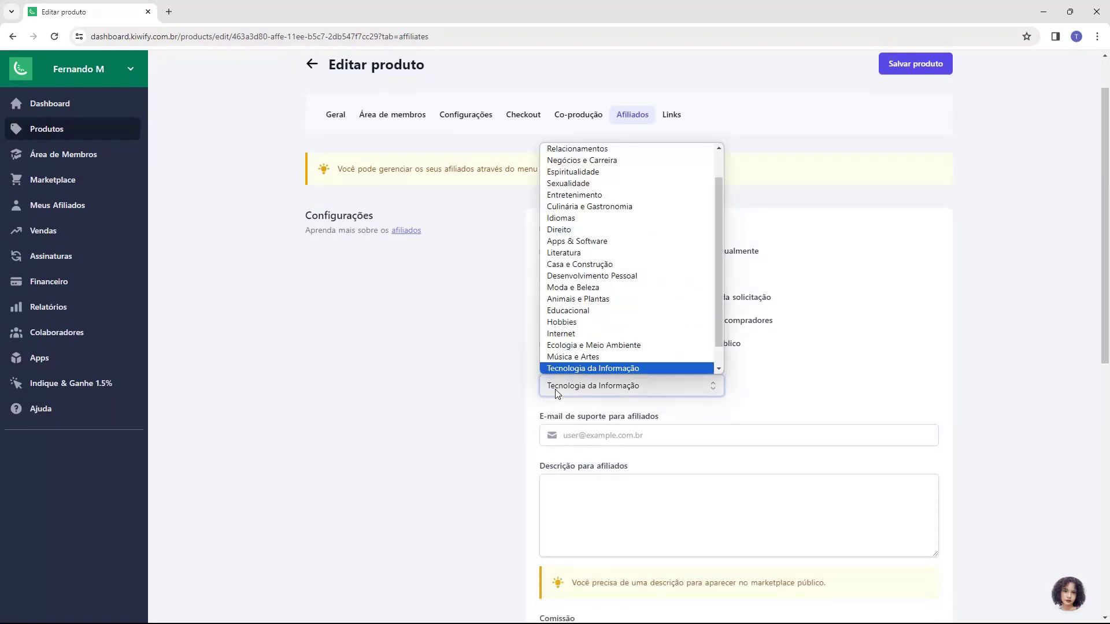
left_click(557, 393)
scroll(503, 347, "down", 2)
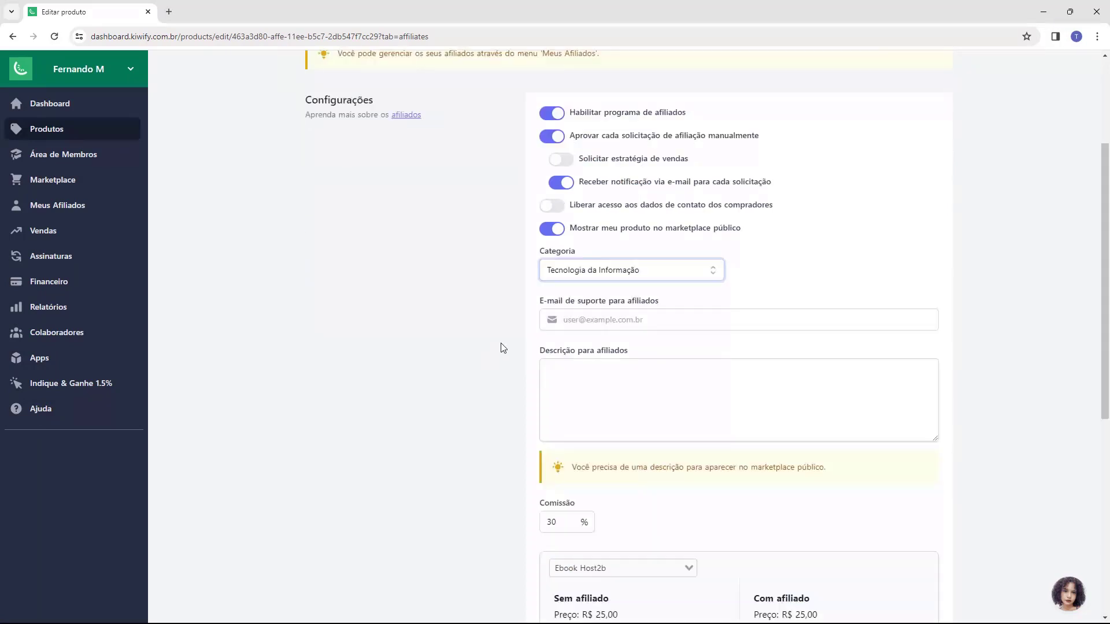
left_click(571, 317)
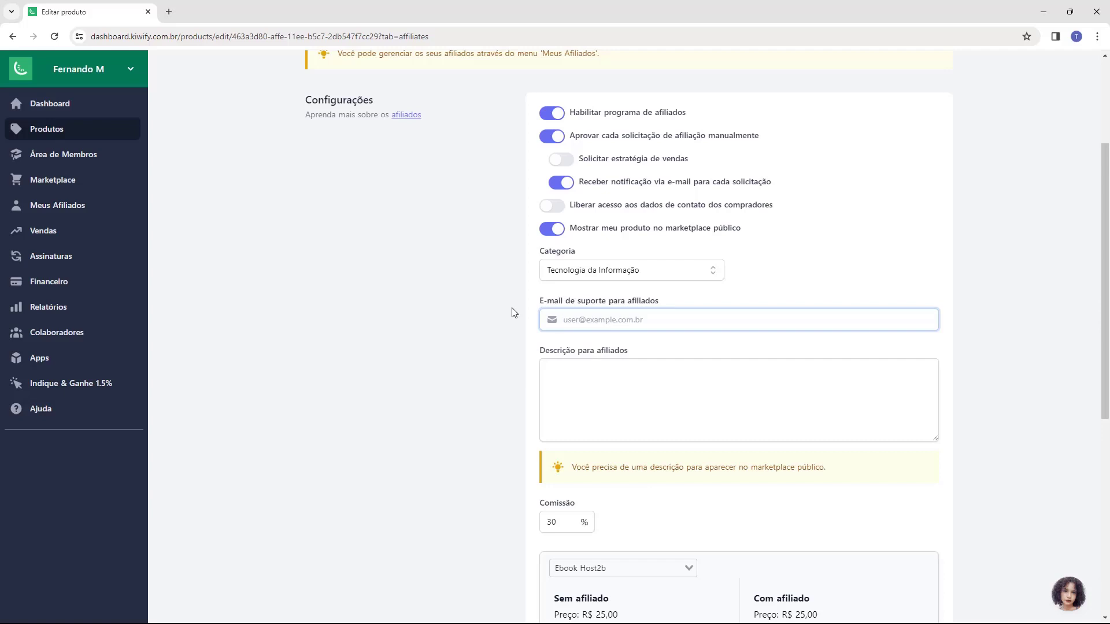
Step: Enter the support e-mail address in 'E-mail de suporte para afiliados'
left_click(513, 355)
scroll(514, 355, "down", 2)
left_click_drag(535, 240, 649, 240)
left_click(638, 261)
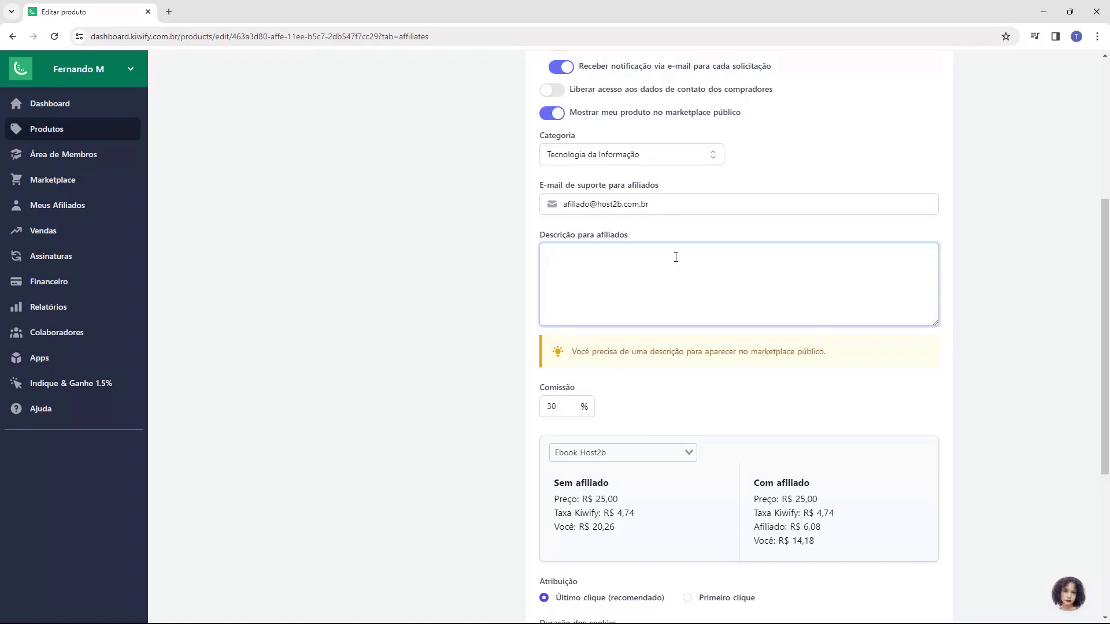
Step: Type 'Exemplo de descrição de afiliado' as the affiliate description
type("Exemplo de descrição de afiliado")
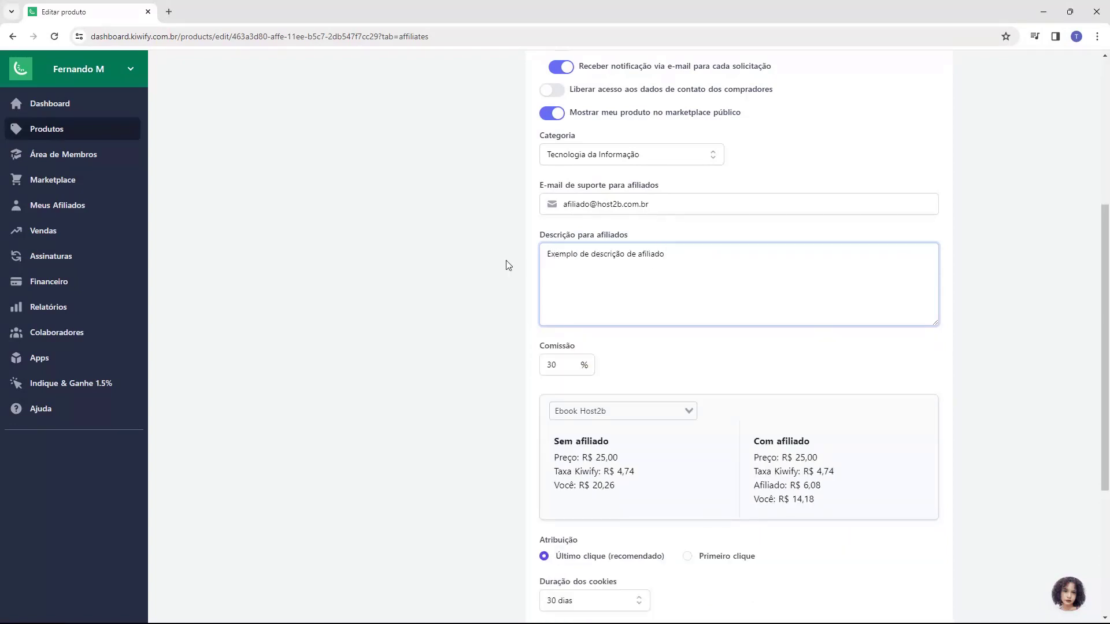
Step: Change the commission from 30 to 50%, giving affiliates R$ 10,13 per sale
scroll(508, 265, "down", 2)
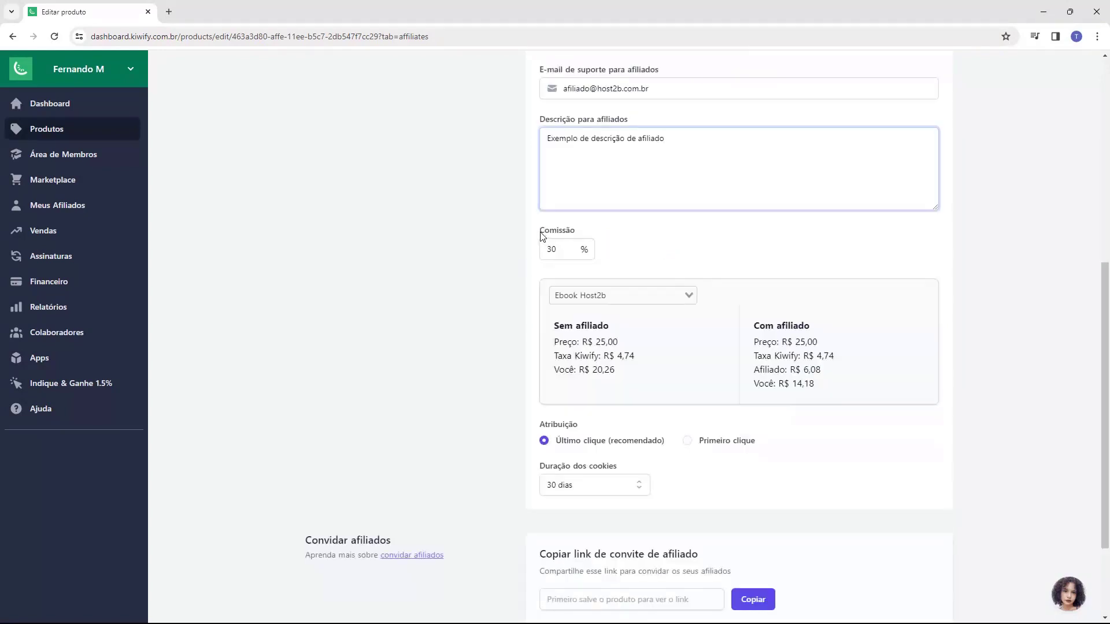
left_click_drag(542, 234, 584, 234)
left_click(556, 248)
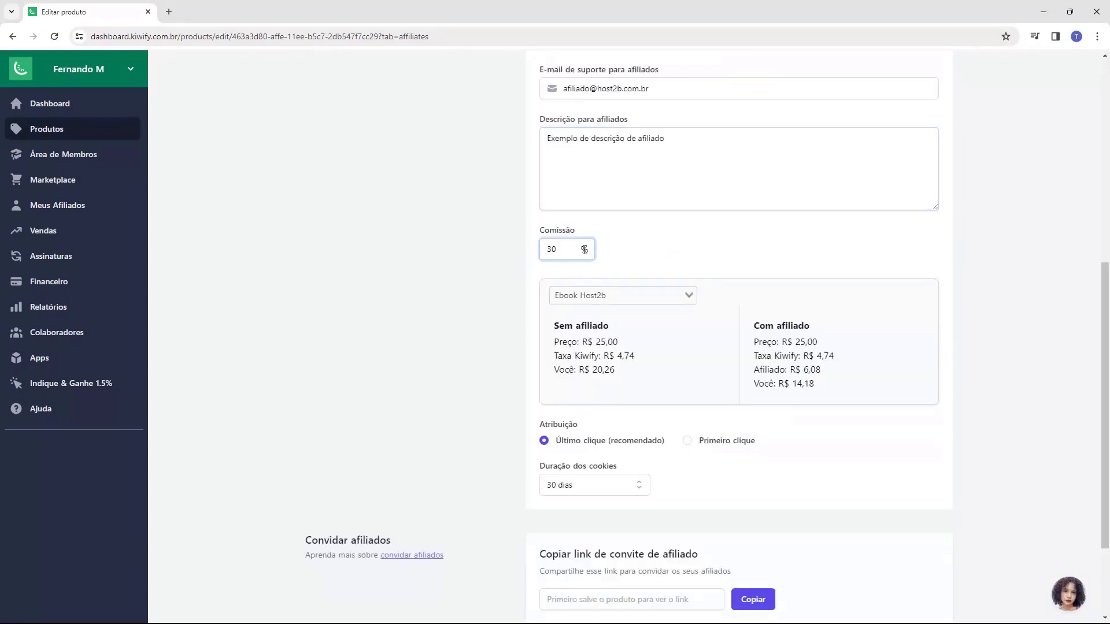
left_click(558, 250)
left_click(533, 252)
double_click(547, 252)
type("50")
left_click(641, 260)
scroll(629, 262, "down", 1)
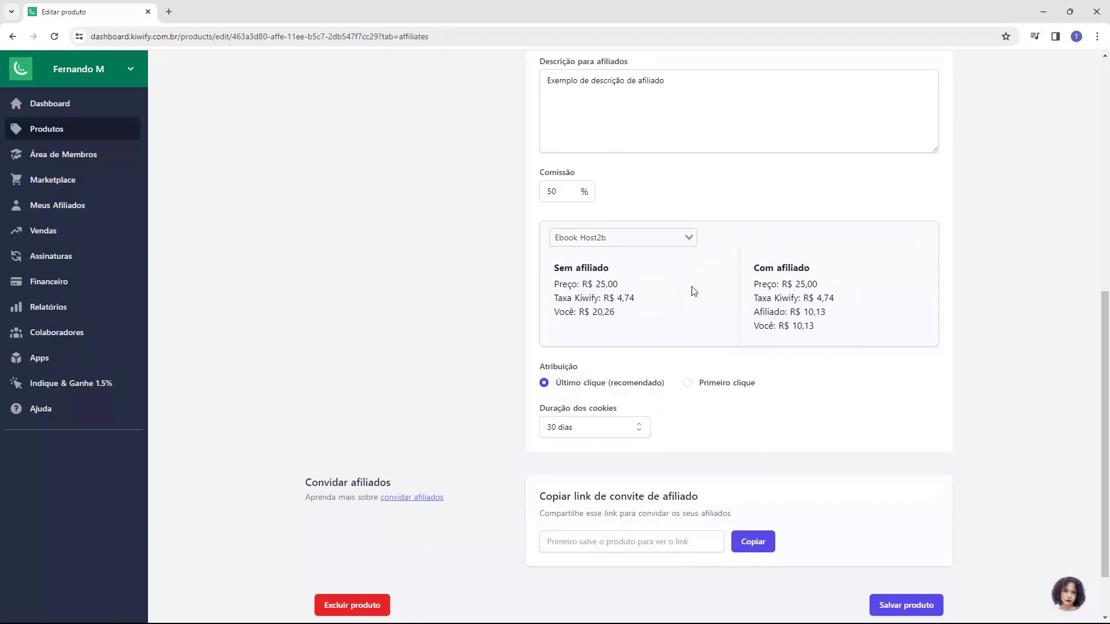
left_click(560, 233)
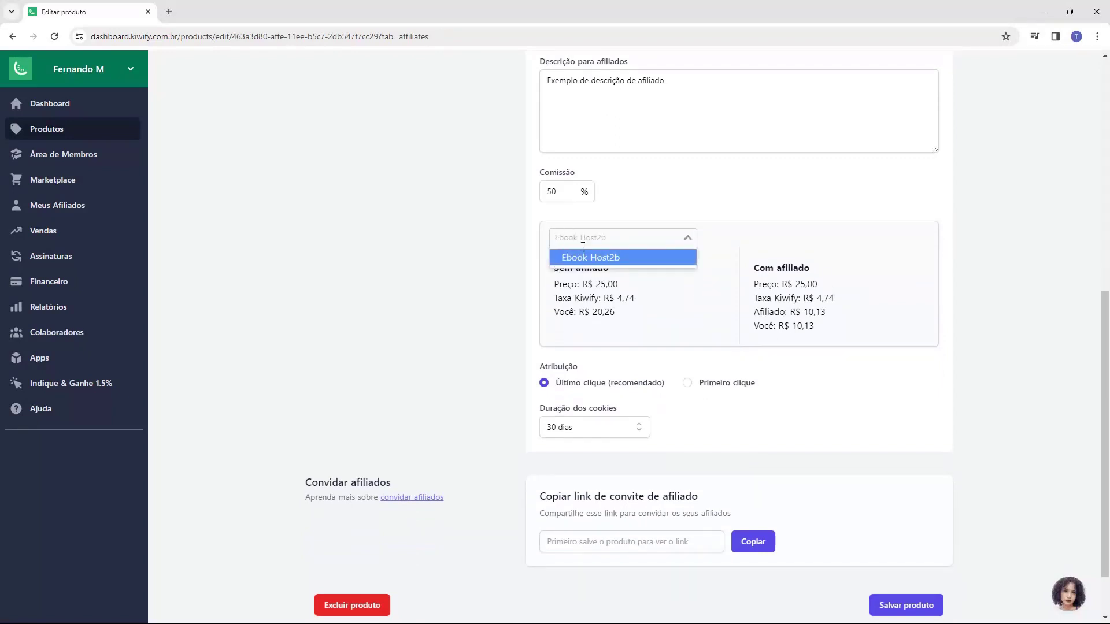
left_click(578, 258)
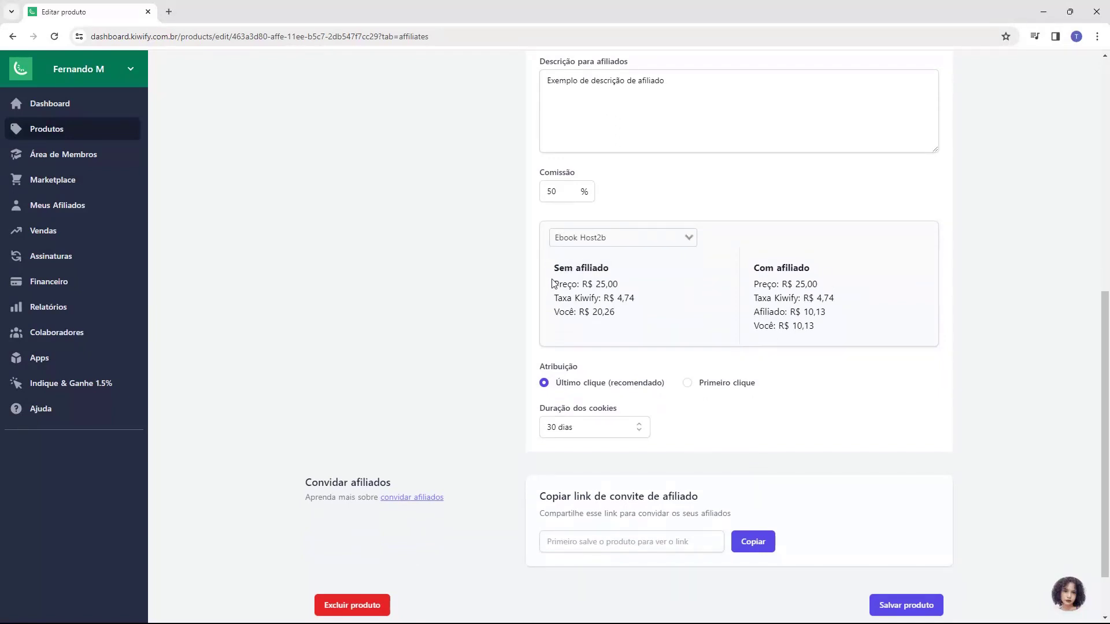
left_click_drag(553, 268, 616, 275)
left_click(614, 279)
left_click_drag(548, 284, 636, 298)
left_click(608, 283)
left_click(616, 298)
left_click_drag(553, 313, 608, 313)
left_click(594, 313)
left_click(760, 294)
left_click_drag(752, 312, 803, 313)
left_click(773, 309)
left_click_drag(796, 312, 761, 312)
left_click(755, 325)
scroll(758, 312, "down", 1)
left_click_drag(540, 308, 576, 315)
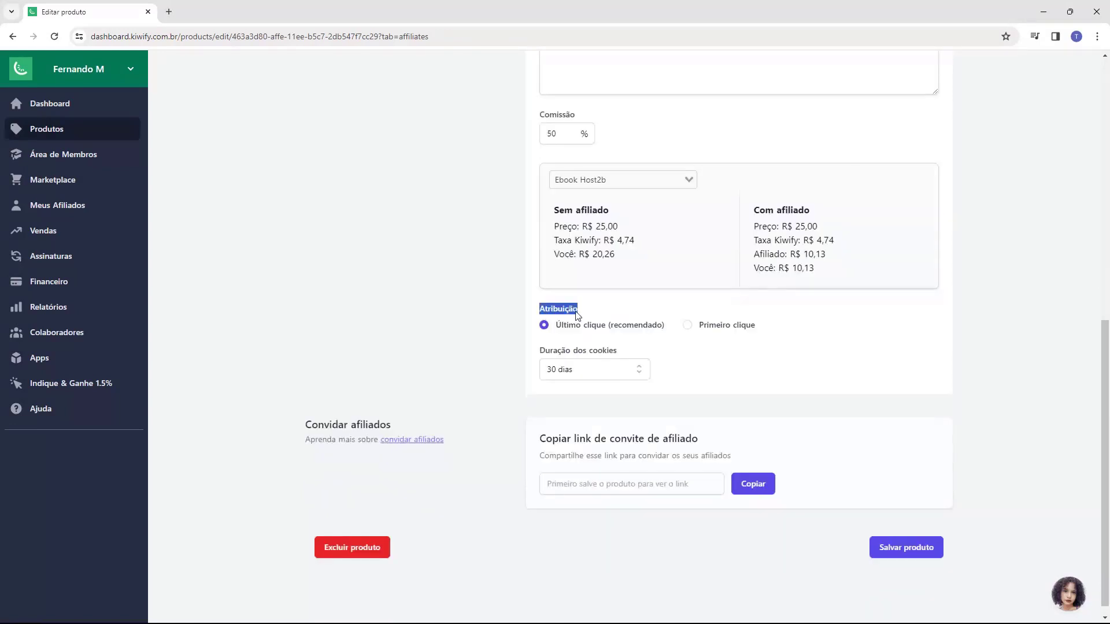
left_click(578, 316)
left_click(701, 330)
left_click(546, 325)
left_click(568, 369)
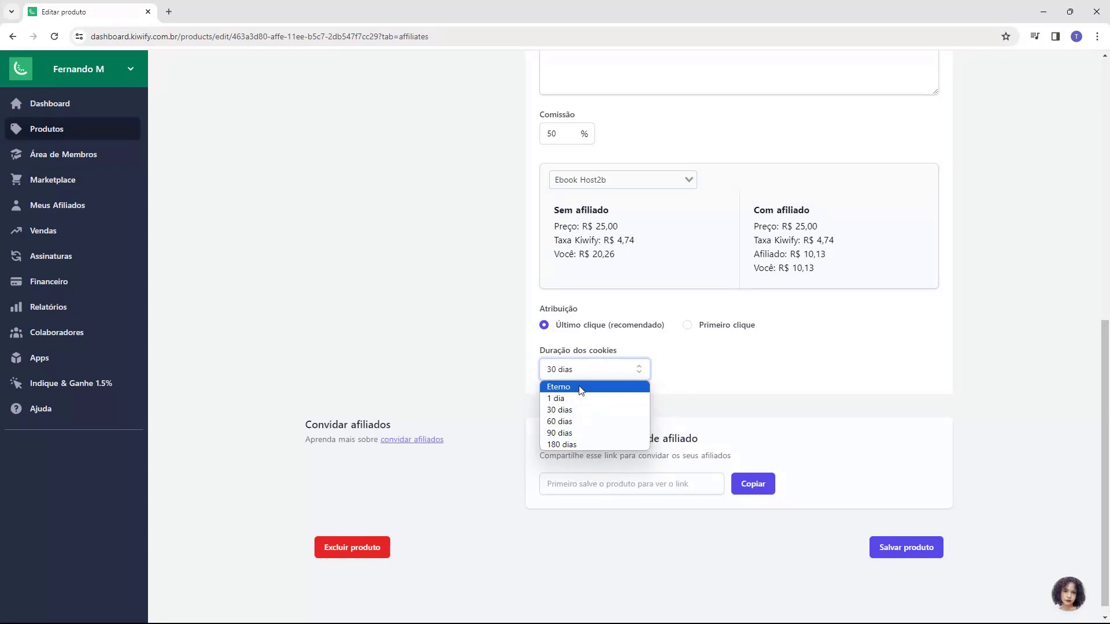
left_click(589, 386)
left_click(588, 373)
left_click(599, 409)
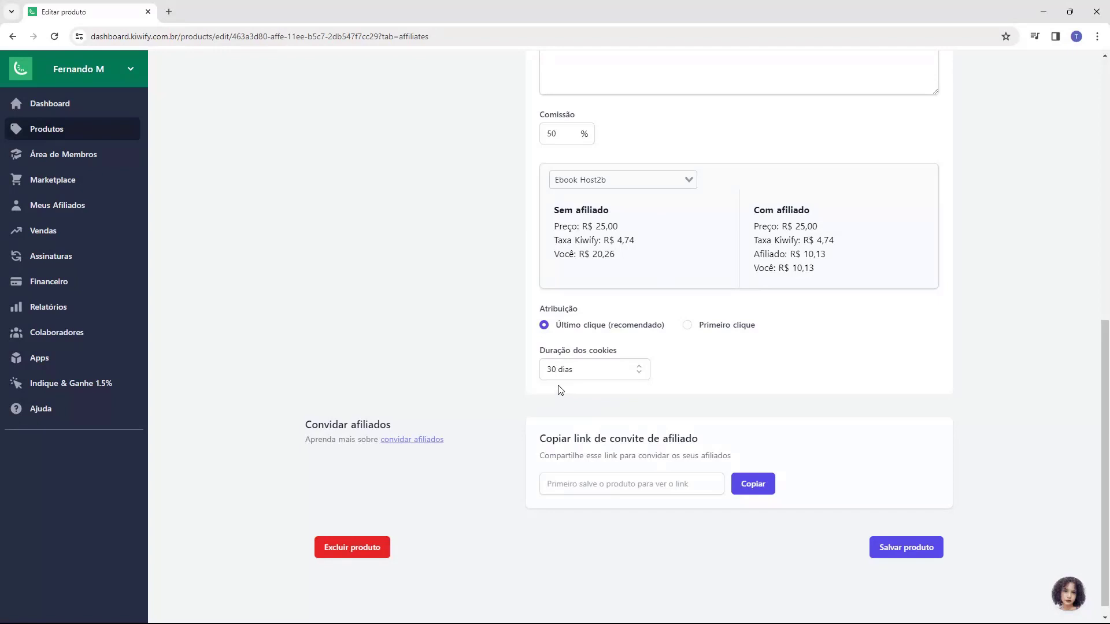
Step: Save the Ebook Host2b product to generate its affiliate invite link
scroll(595, 382, "up", 9)
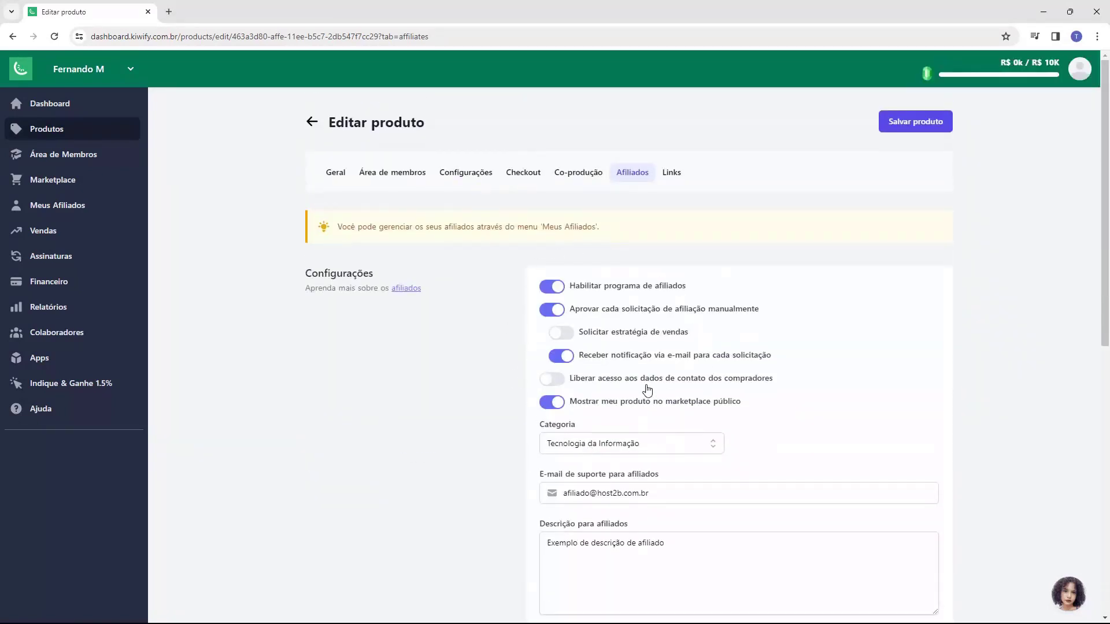
scroll(540, 286, "down", 9)
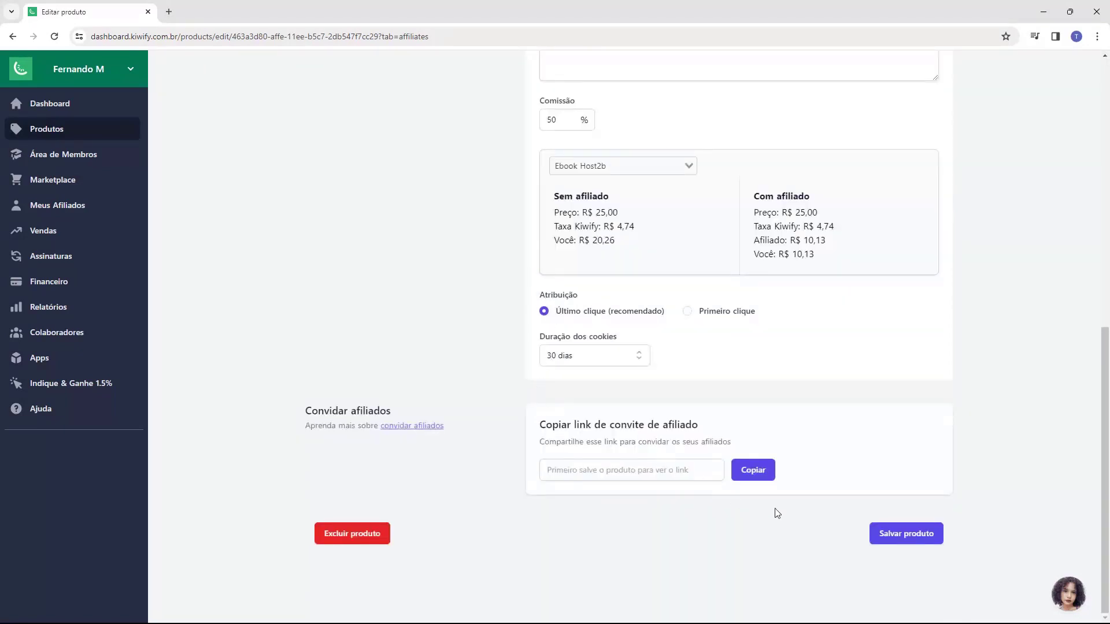
left_click(904, 545)
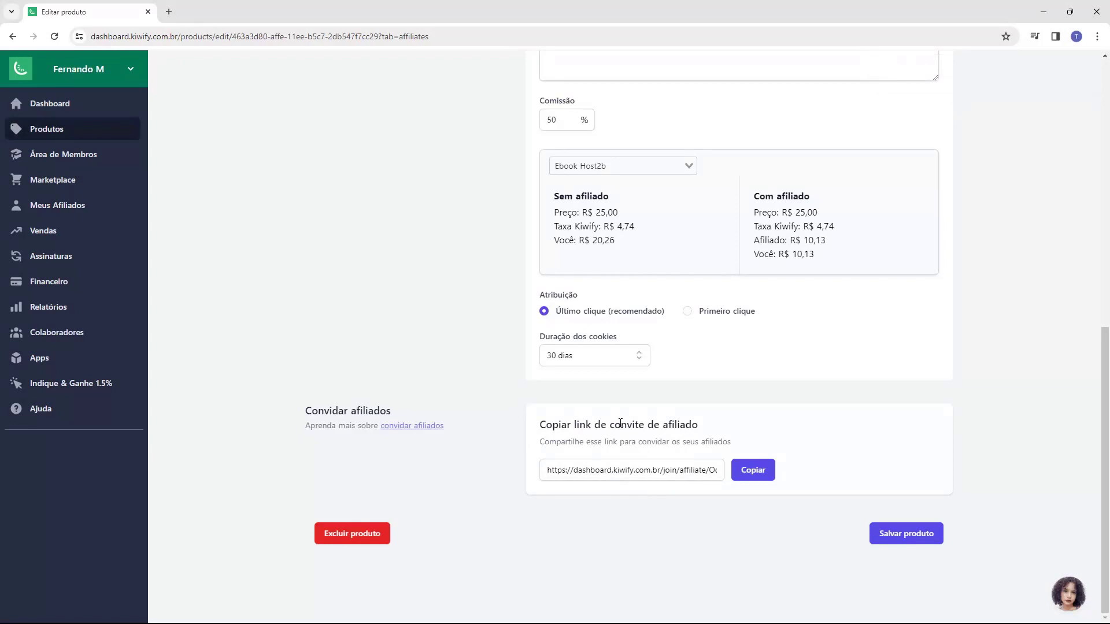
Step: Copy the Ebook Host2b affiliate invite link from 'Copiar link de convite de afiliado'
left_click(670, 470)
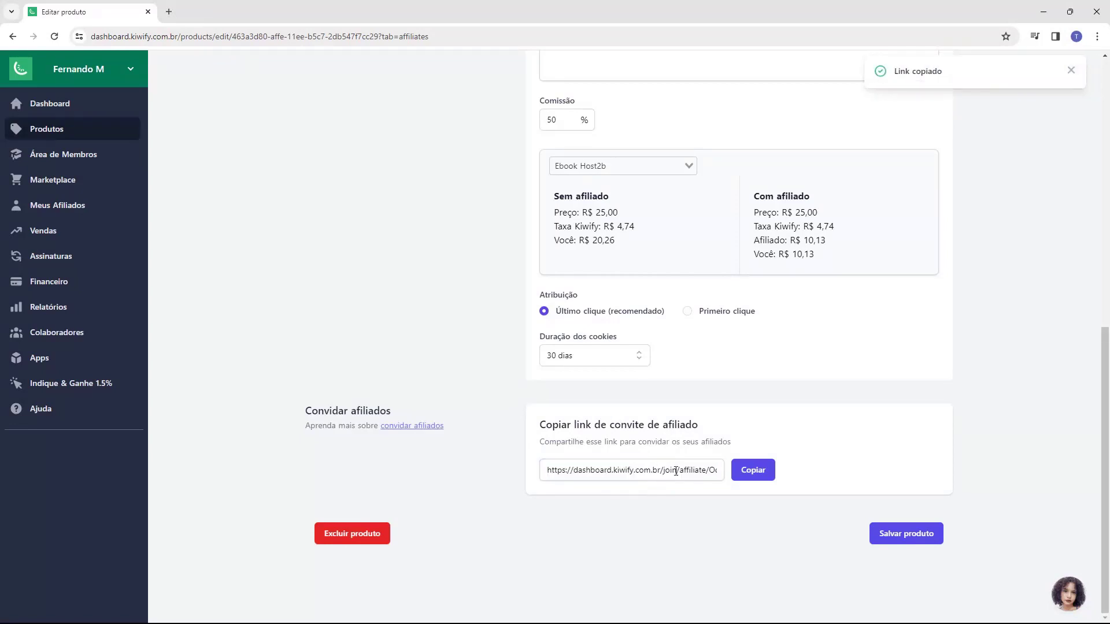
left_click(675, 470)
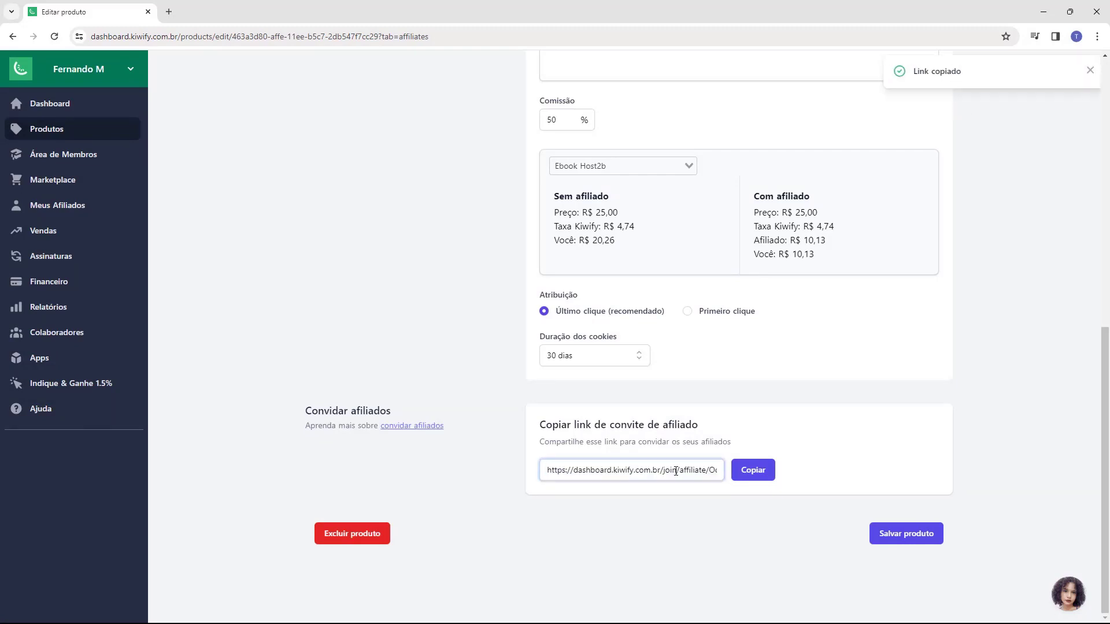
left_click(612, 468)
left_click_drag(569, 474, 684, 471)
left_click(545, 464)
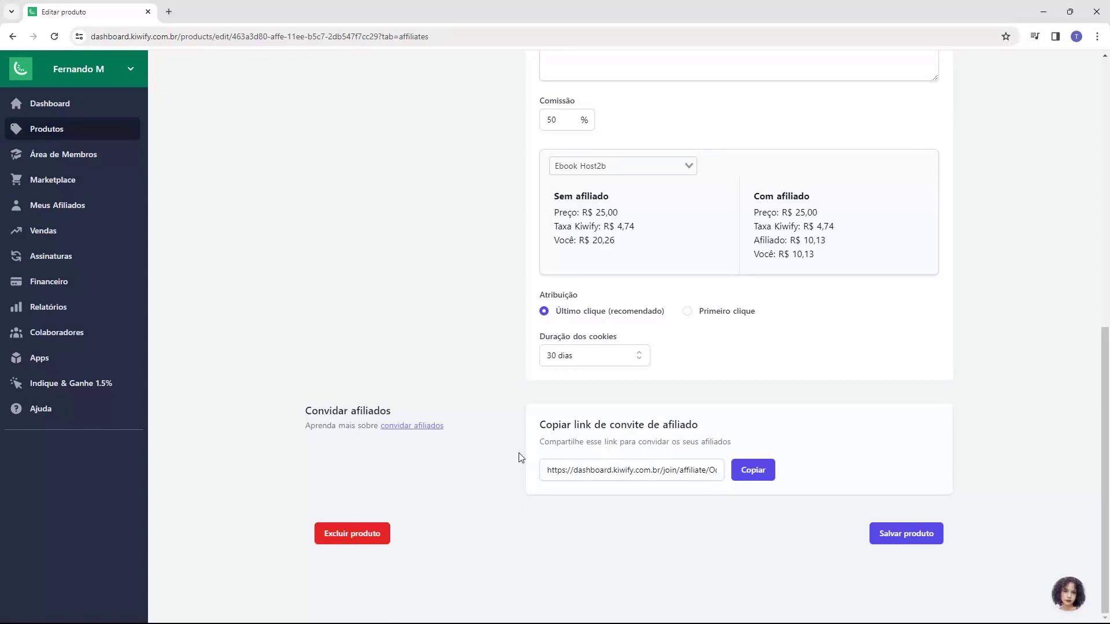
scroll(520, 456, "up", 9)
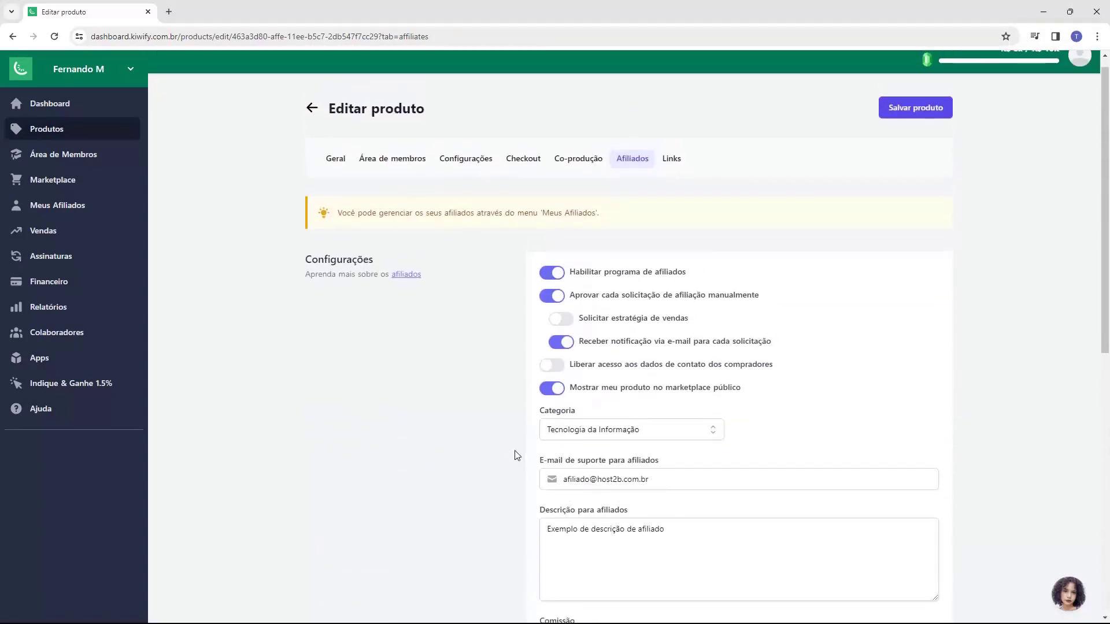
scroll(516, 455, "up", 1)
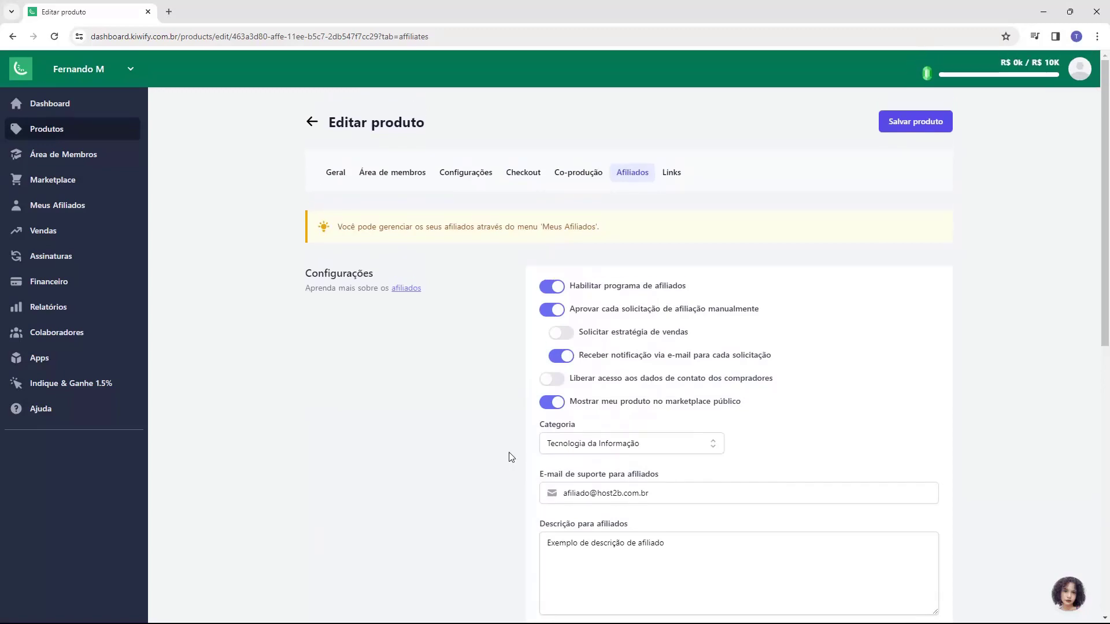
scroll(421, 279, "down", 9)
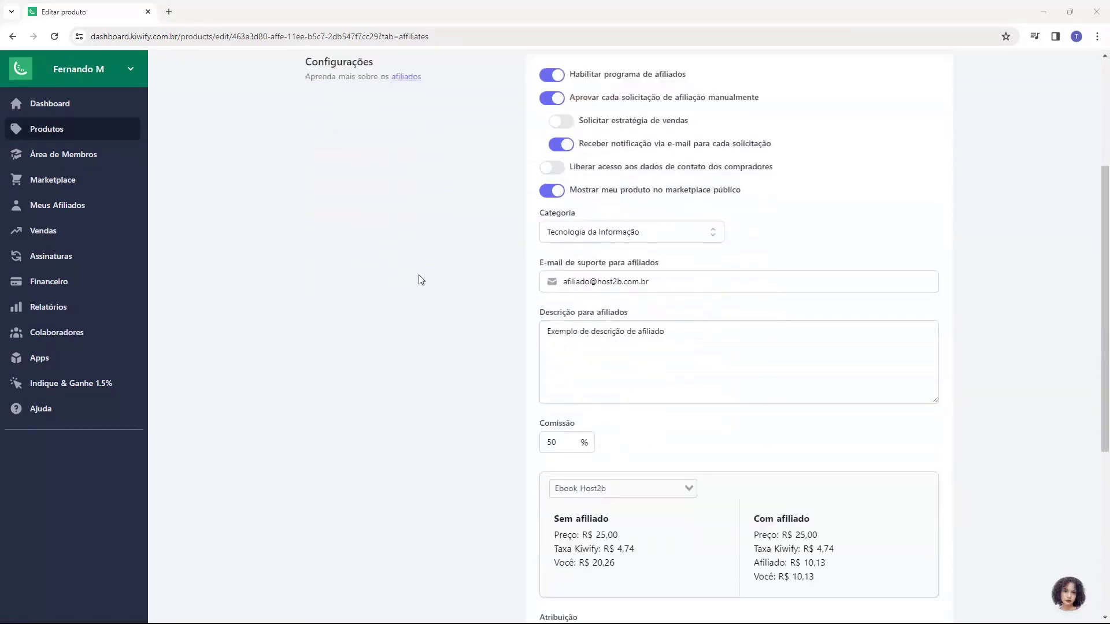
scroll(473, 295, "up", 9)
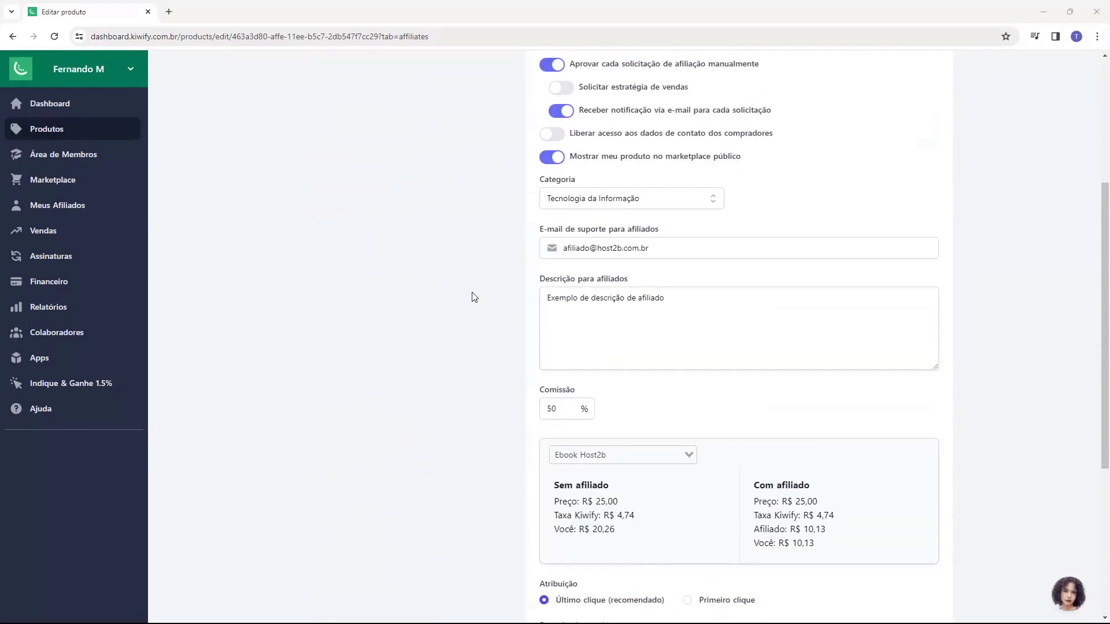